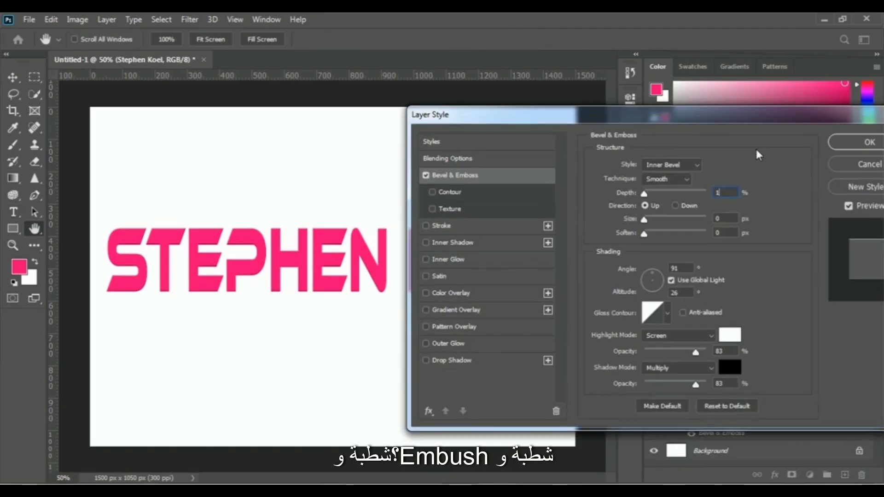
# Set the text's Bevel & Emboss depth to 220%, size to 10 px and soften to 5 px.
pyautogui.moveTo(644, 193); pyautogui.dragTo(662, 234)
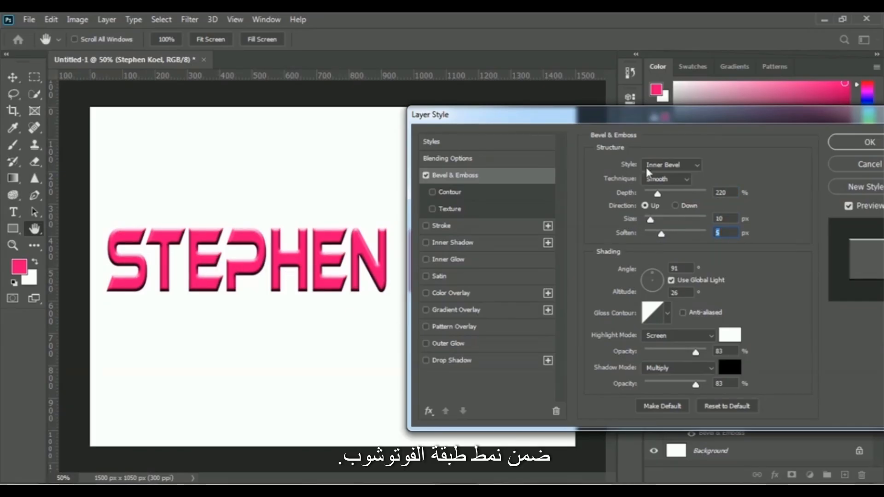
# Try the Outer Bevel, Emboss, Pillow Emboss and Stroke Emboss styles on the text, and return to Inner Bevel.
pyautogui.click(679, 167)
pyautogui.click(665, 176)
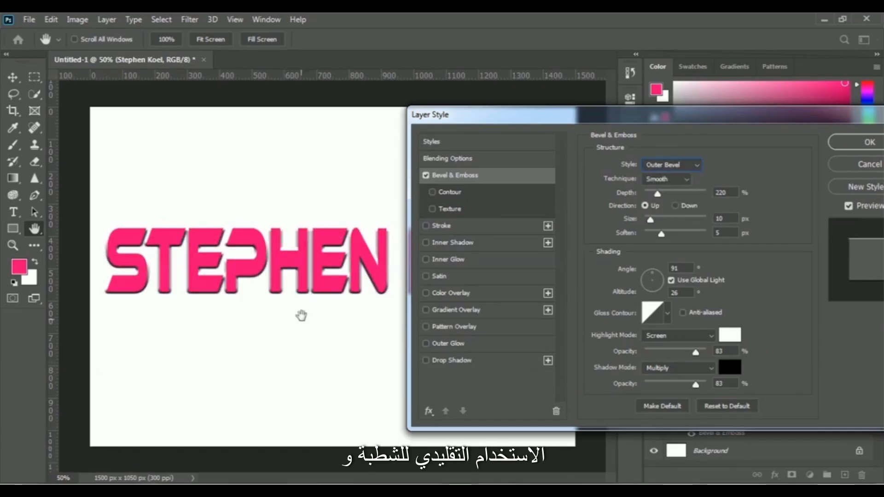
pyautogui.click(674, 165)
pyautogui.click(673, 194)
pyautogui.click(672, 165)
pyautogui.click(672, 201)
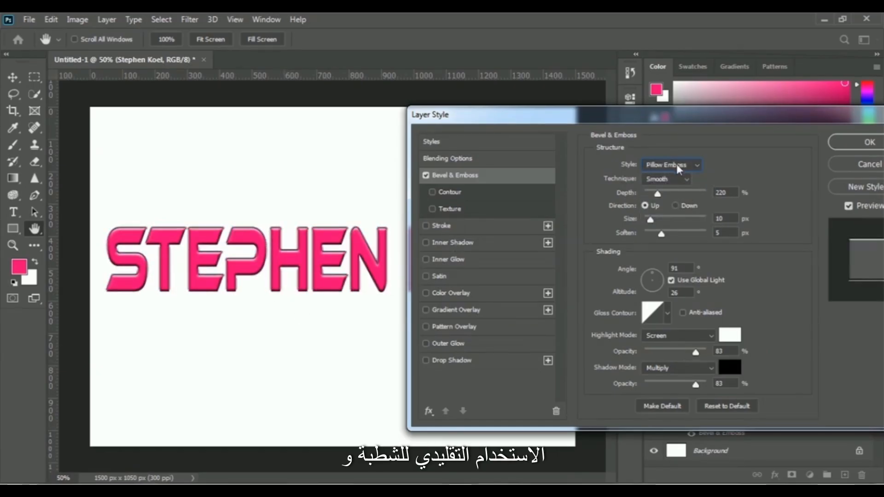
pyautogui.click(673, 165)
pyautogui.click(672, 212)
pyautogui.click(672, 165)
pyautogui.click(667, 184)
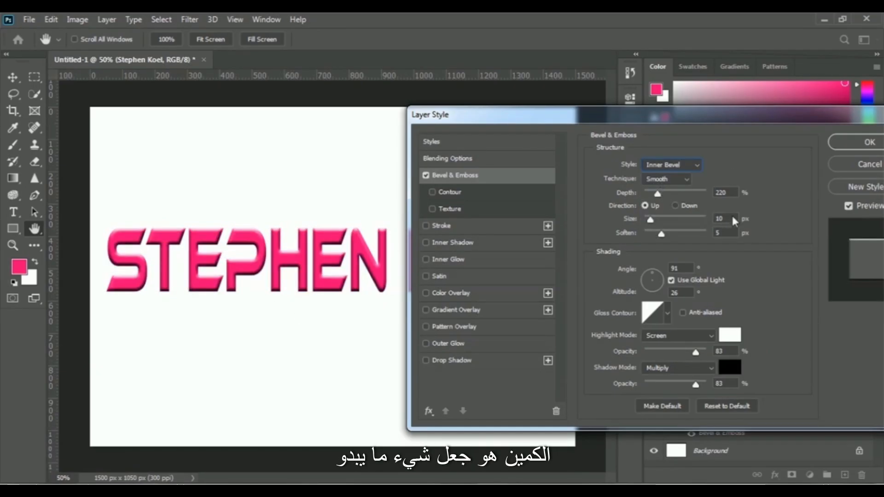
# Set the bevel's soften to 13 px and the shading angle to 90°, and apply the layer style.
pyautogui.moveTo(657, 194)
pyautogui.mouseDown()
pyautogui.moveTo(673, 195)
pyautogui.moveTo(642, 208)
pyautogui.moveTo(663, 196)
pyautogui.moveTo(645, 234)
pyautogui.moveTo(696, 233)
pyautogui.mouseUp()
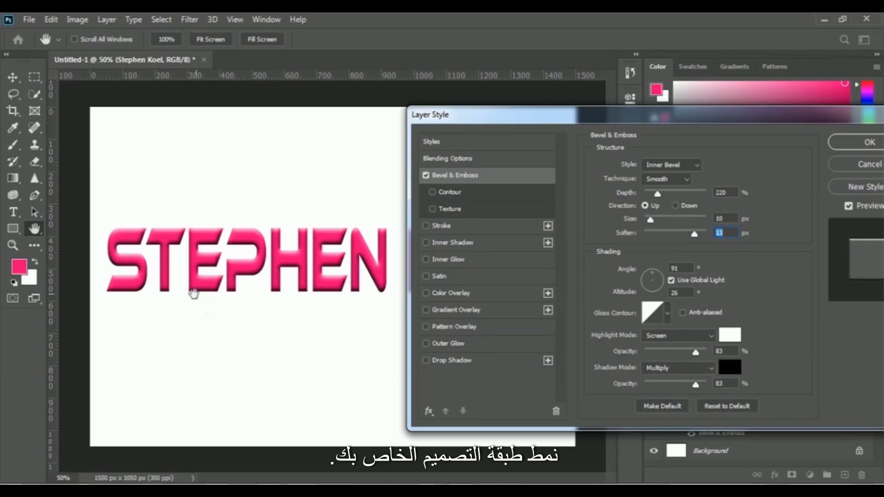
pyautogui.moveTo(647, 275)
pyautogui.mouseDown()
pyautogui.moveTo(659, 278)
pyautogui.moveTo(653, 286)
pyautogui.moveTo(657, 273)
pyautogui.mouseUp()
pyautogui.write('90')
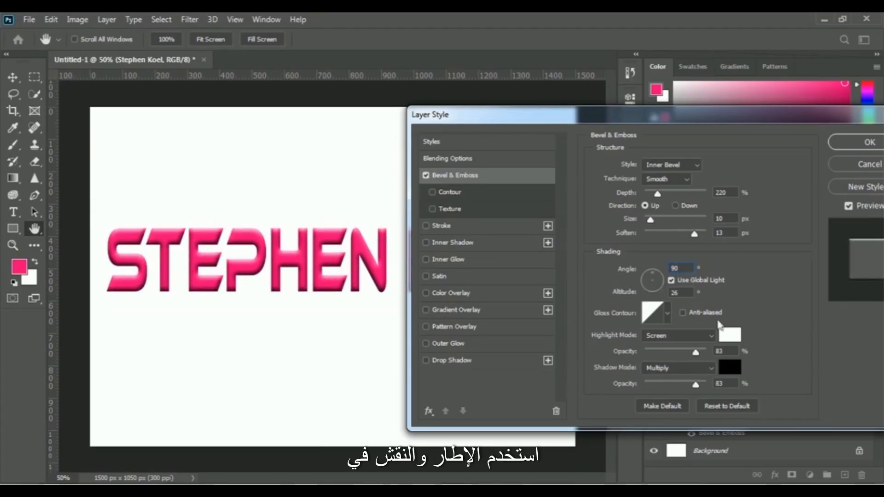
pyautogui.moveTo(792, 117); pyautogui.dragTo(704, 120)
pyautogui.click(794, 148)
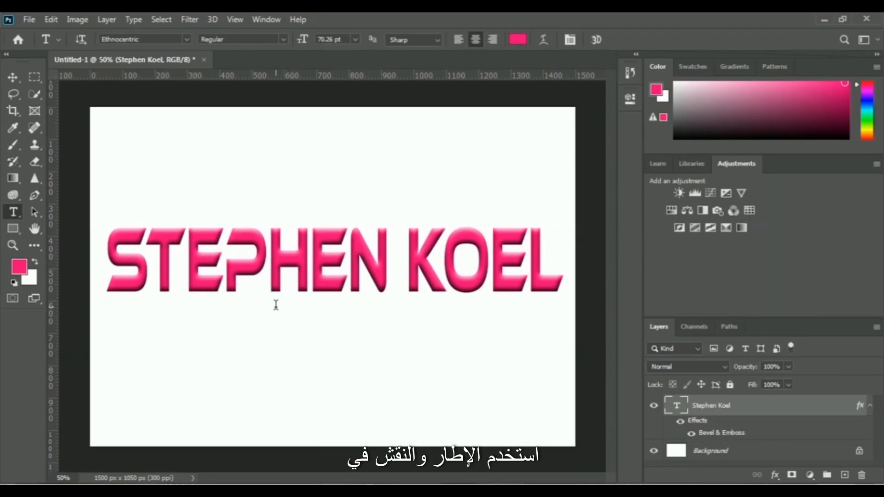
# Hide and show the Bevel & Emboss effect on the text layer to compare the text with and without it.
pyautogui.click(691, 434)
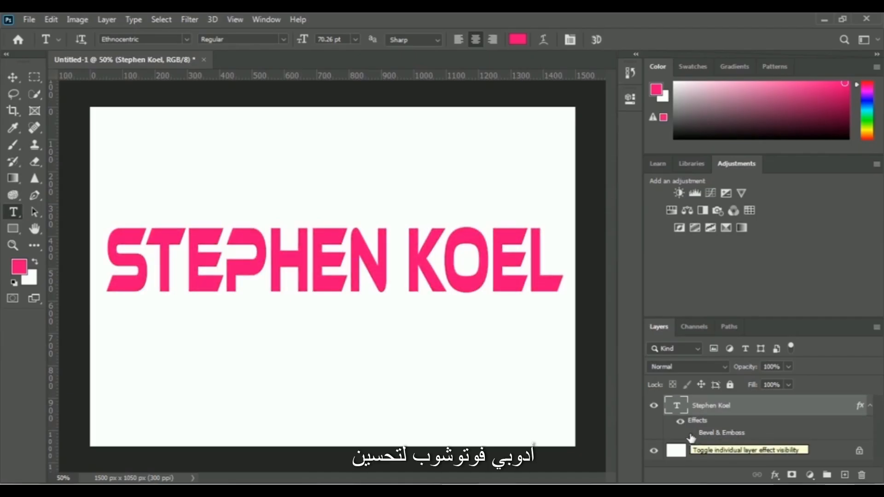
pyautogui.click(691, 435)
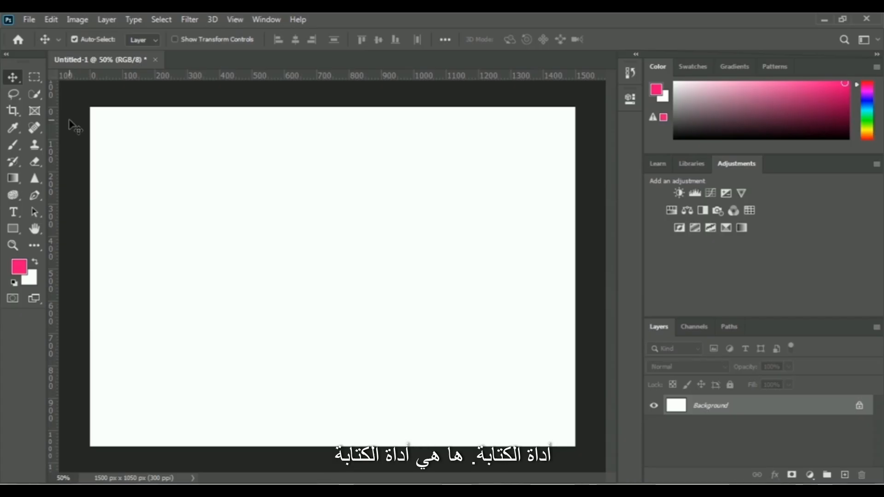
# Add a 24 pt text line with the person's full name in the upper middle of the blank canvas.
pyautogui.click(13, 212)
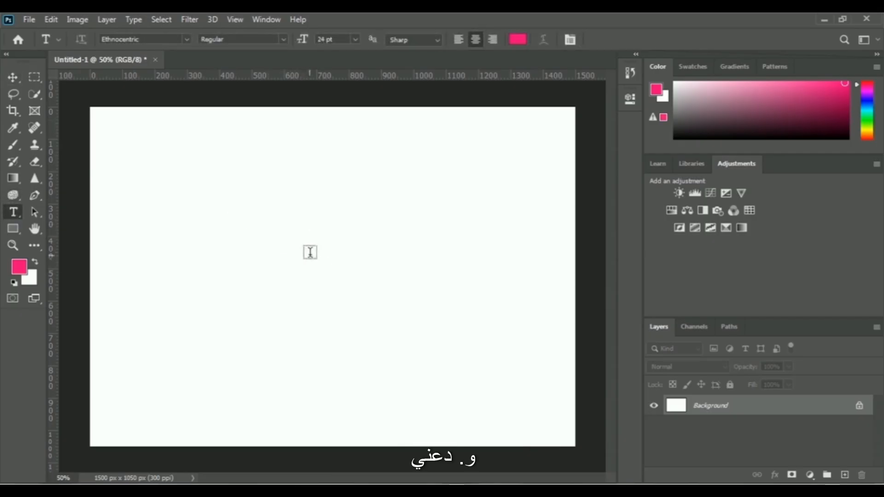
pyautogui.click(310, 252)
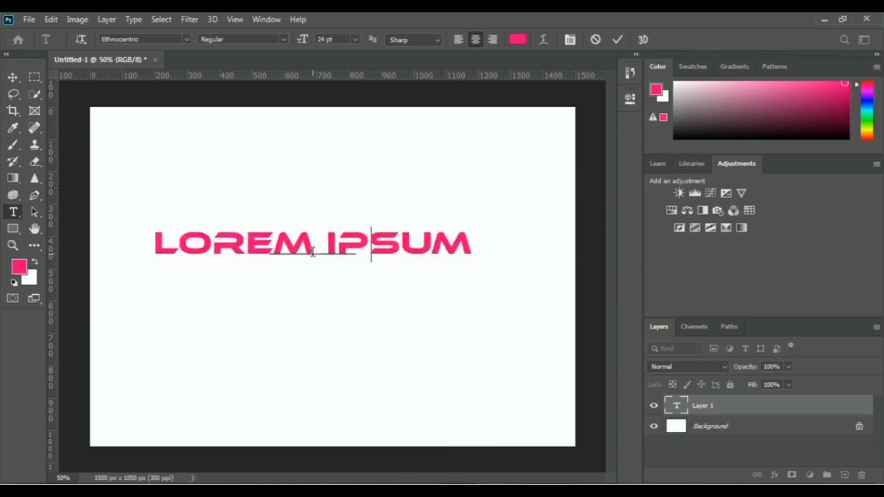
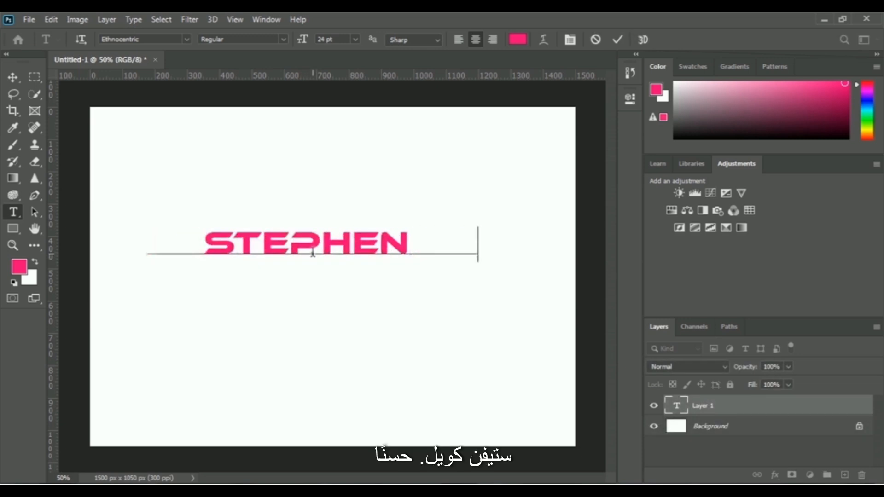
pyautogui.click(617, 40)
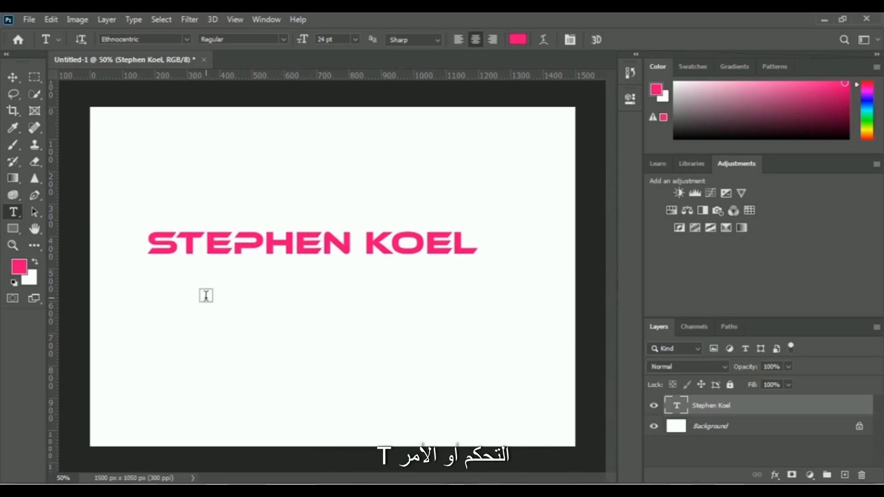
# Scale the name text to about 138% width and 293% height so that it nearly spans the canvas.
pyautogui.hotkey('ctrl', 't')
pyautogui.moveTo(473, 266); pyautogui.dragTo(548, 315)
pyautogui.moveTo(147, 227); pyautogui.dragTo(105, 212)
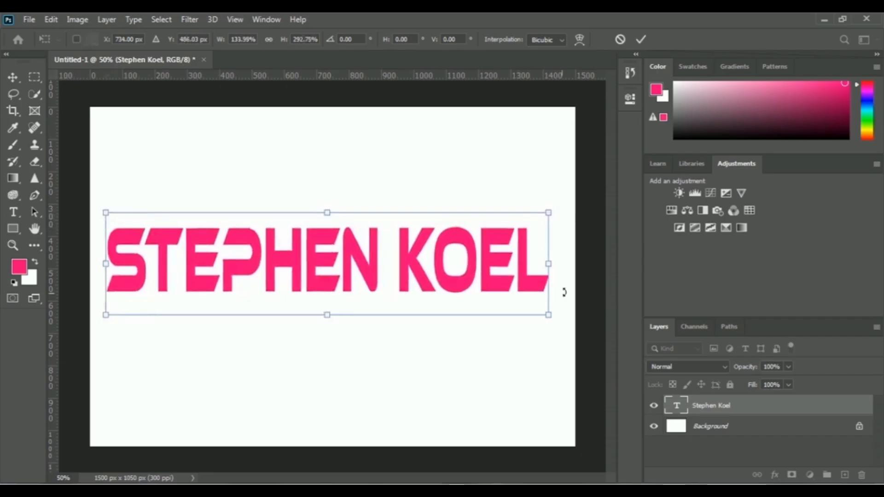
pyautogui.moveTo(548, 263); pyautogui.dragTo(563, 264)
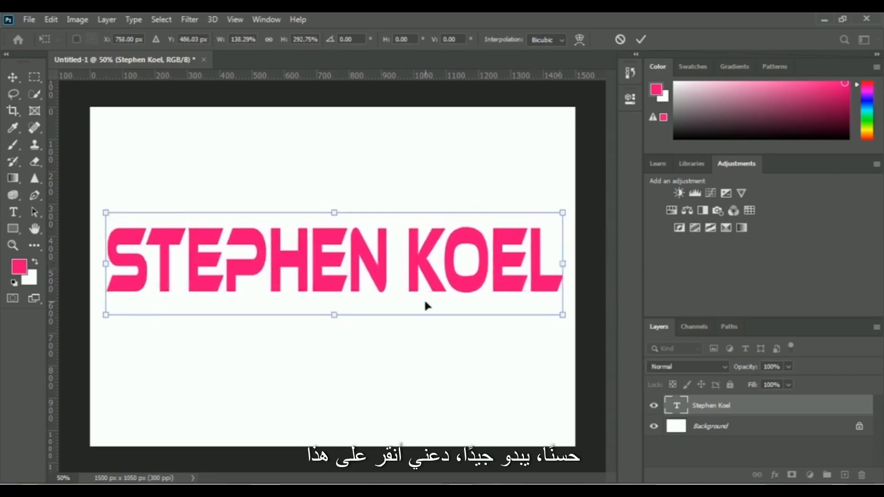
pyautogui.click(641, 41)
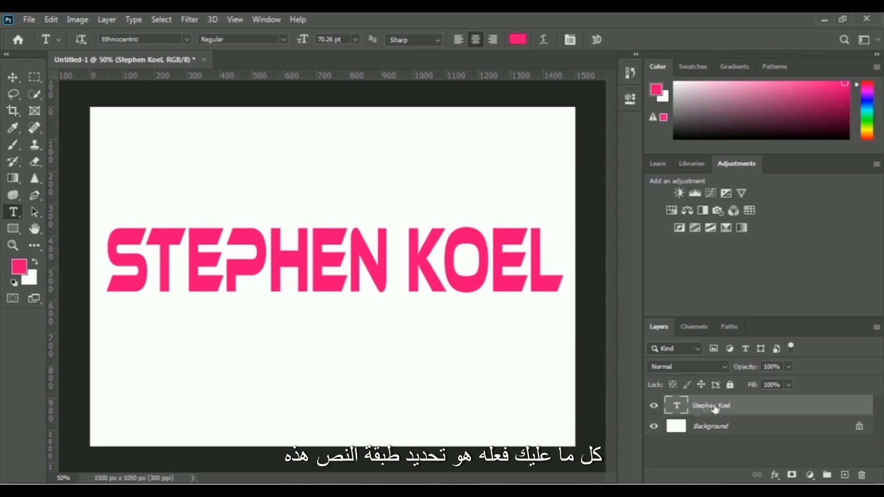
# Add a Bevel & Emboss effect to the name text with depth 220%, size 10 px and soften 5 px.
pyautogui.click(776, 476)
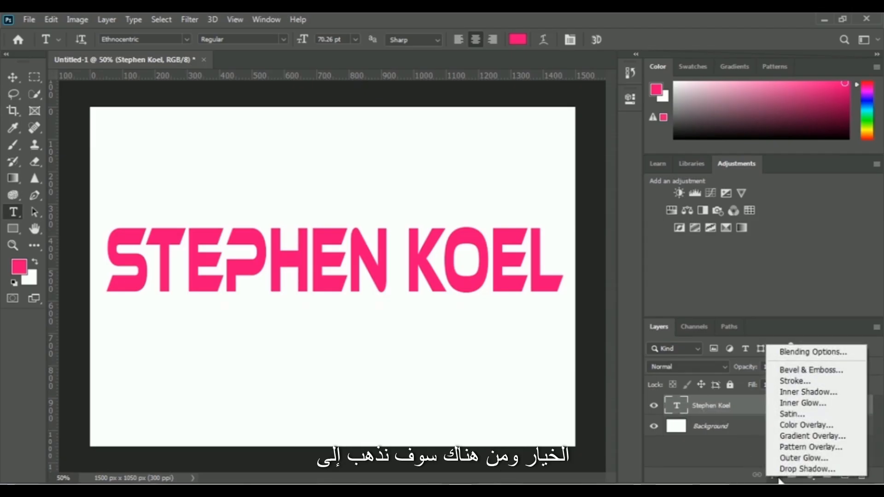
pyautogui.click(839, 374)
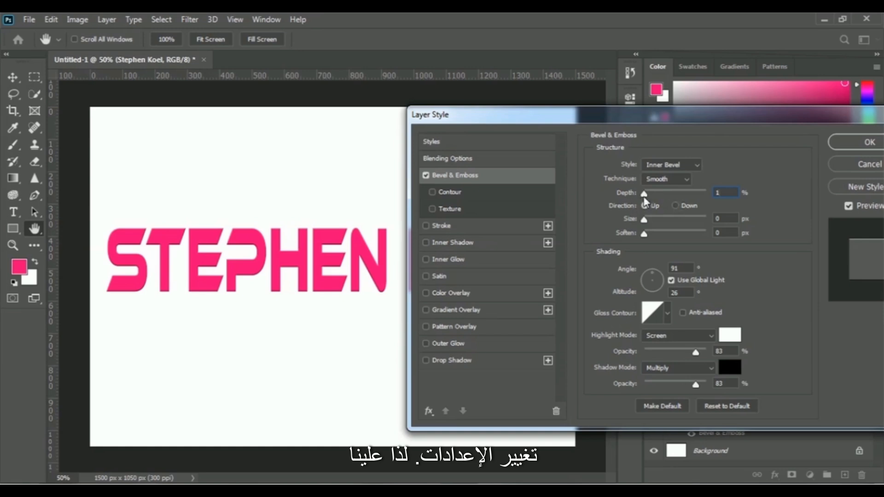
pyautogui.moveTo(645, 195); pyautogui.dragTo(660, 198)
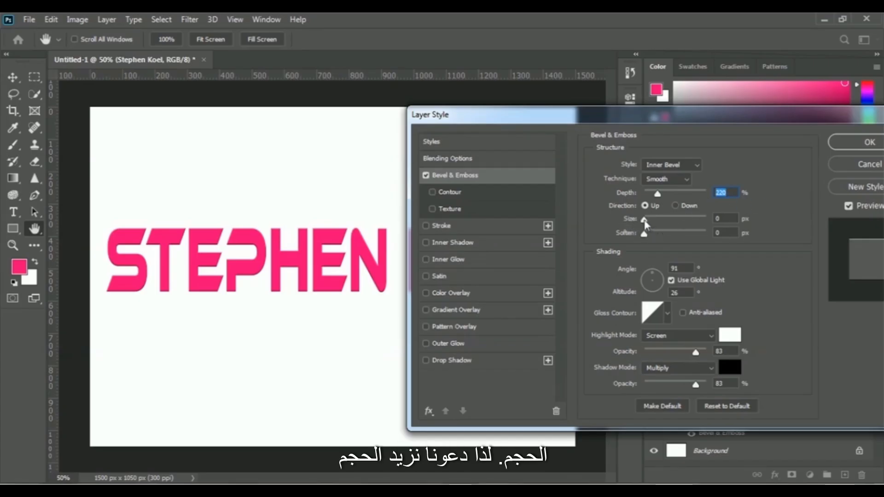
pyautogui.moveTo(646, 218); pyautogui.dragTo(649, 217)
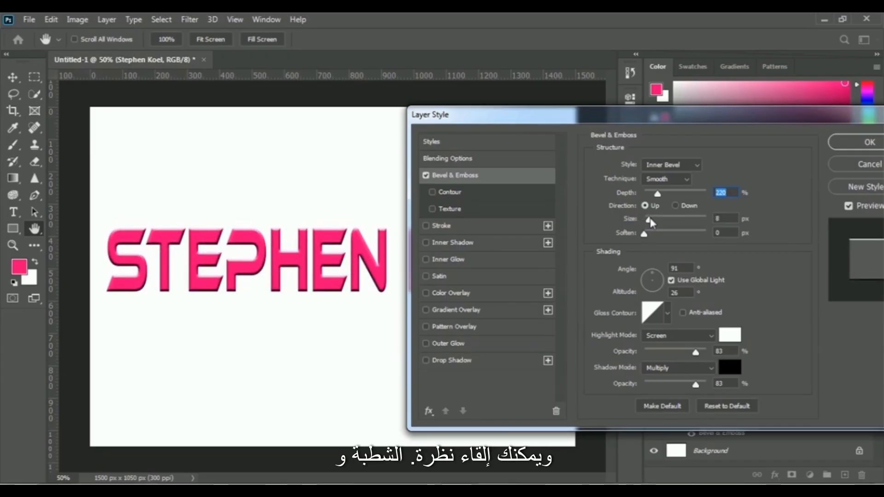
pyautogui.moveTo(649, 220); pyautogui.dragTo(651, 221)
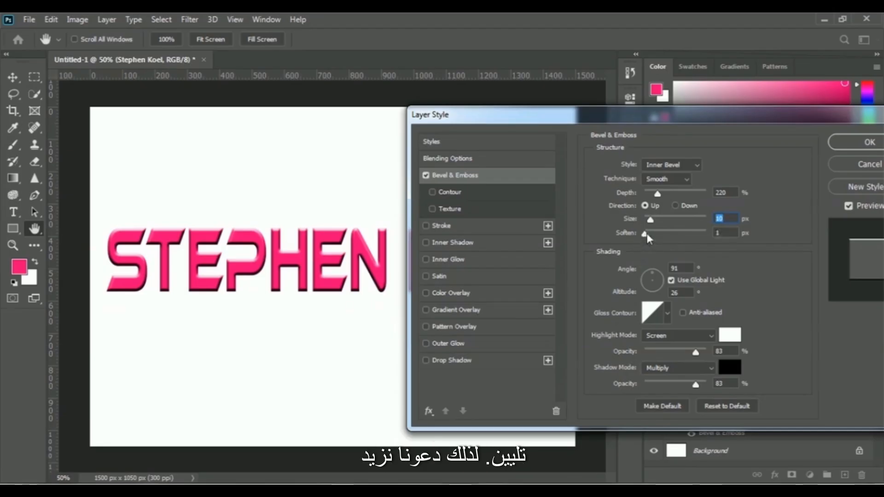
pyautogui.moveTo(652, 236); pyautogui.dragTo(658, 238)
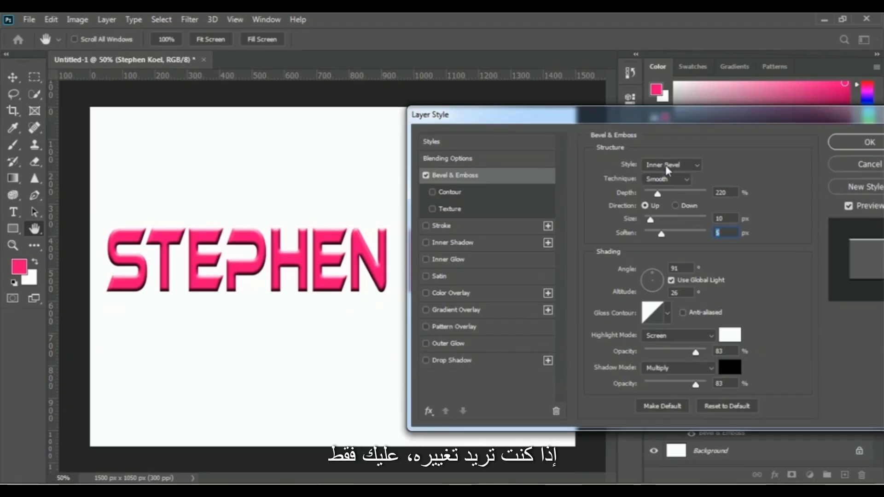
# Compare the Outer Bevel, Emboss, Pillow Emboss and Stroke Emboss styles on the name text, and restore Inner Bevel.
pyautogui.click(681, 166)
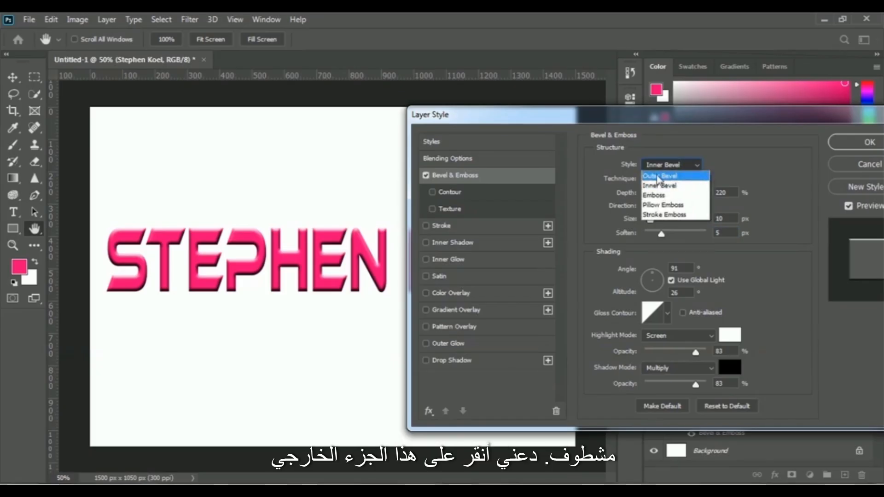
pyautogui.click(685, 180)
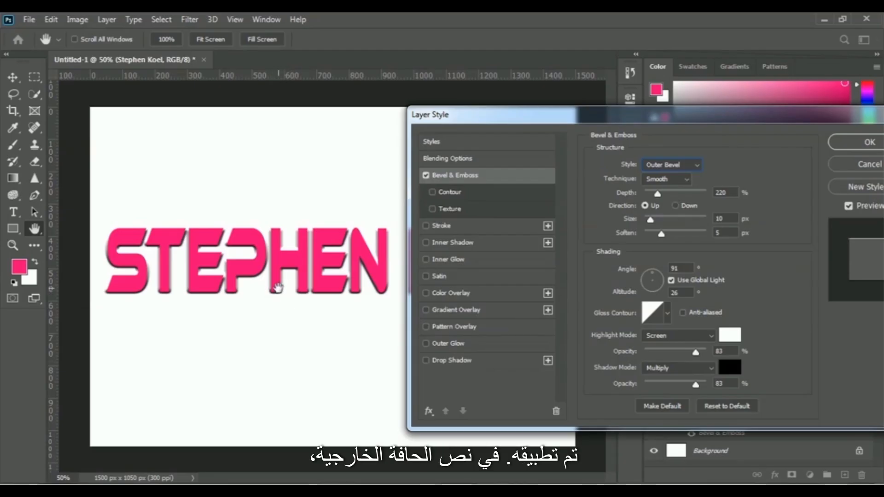
pyautogui.click(676, 168)
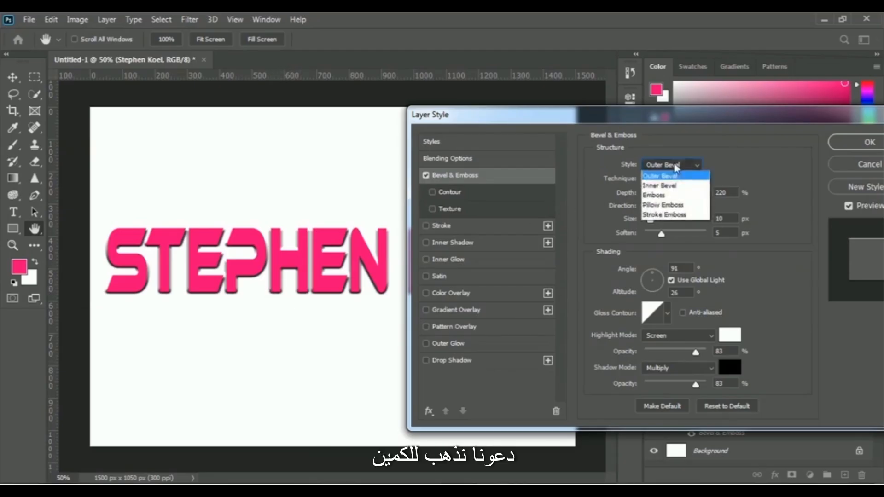
pyautogui.click(673, 195)
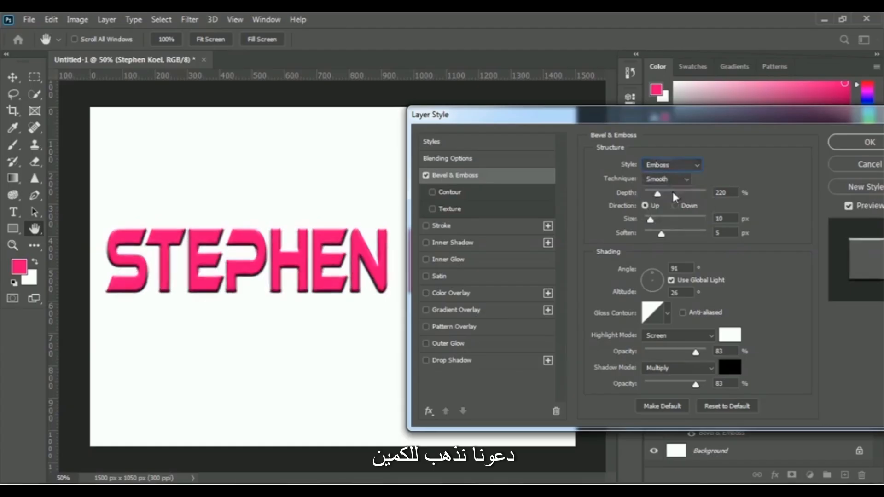
pyautogui.click(672, 164)
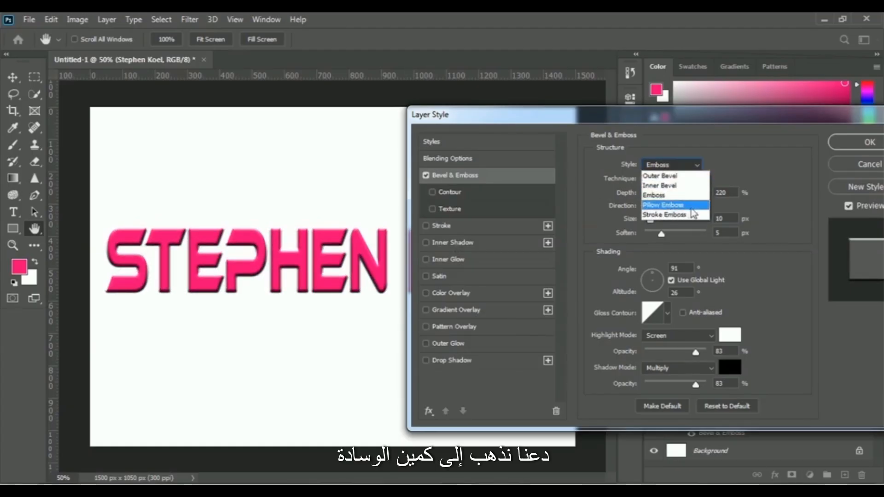
pyautogui.click(690, 208)
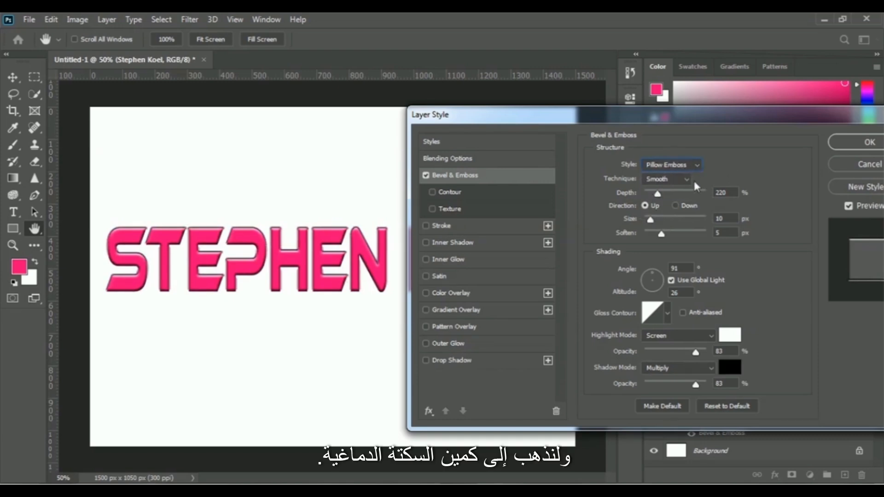
pyautogui.click(672, 164)
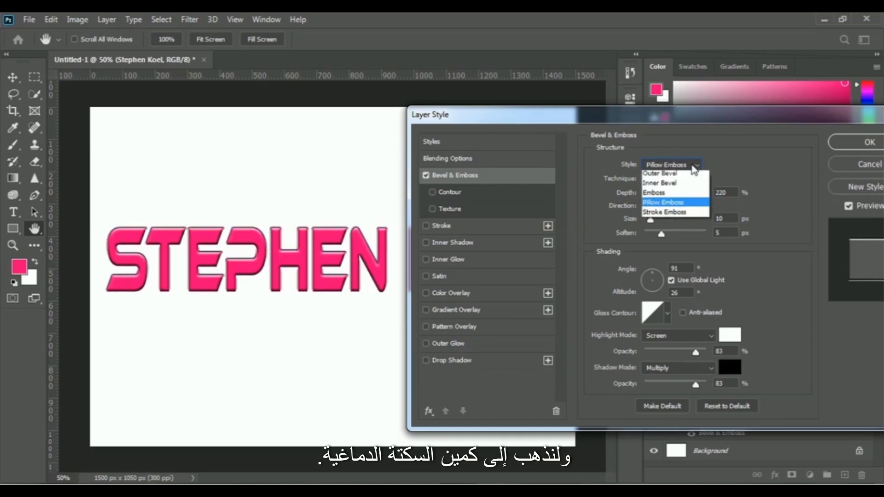
pyautogui.click(660, 215)
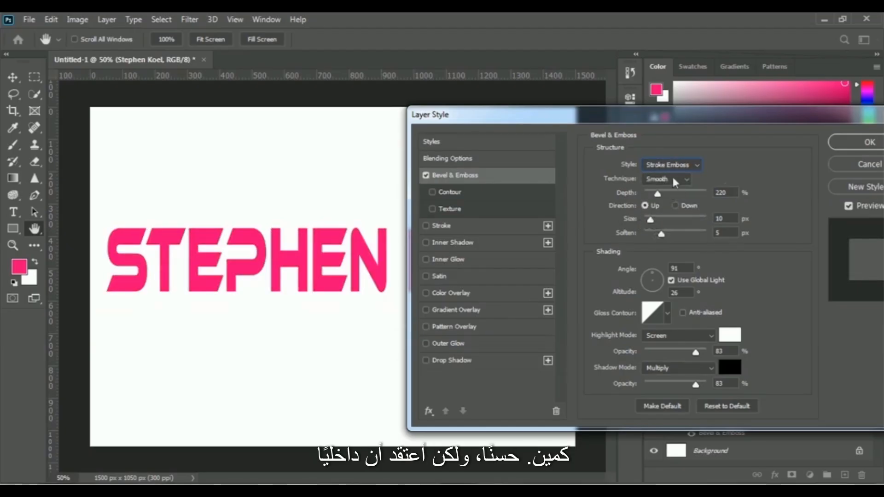
pyautogui.click(684, 164)
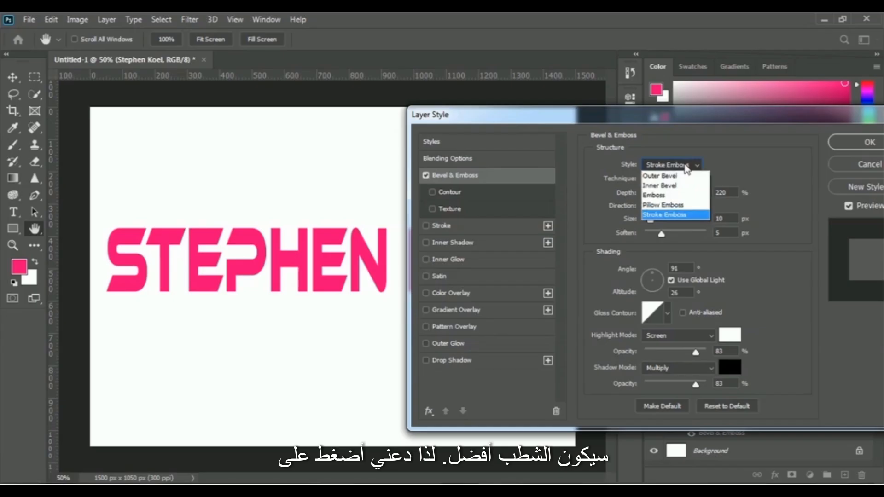
pyautogui.click(661, 187)
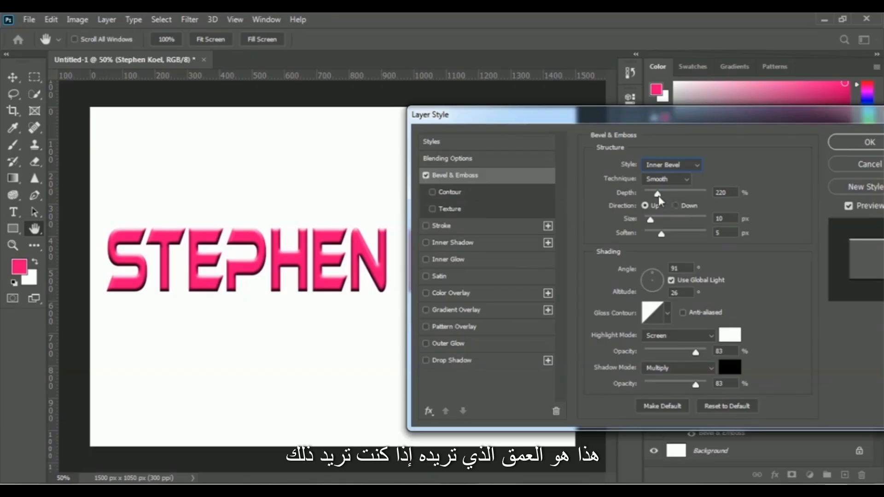
# Try a much higher bevel depth and a depth of 1% on the name text, and set the depth to 292%.
pyautogui.moveTo(658, 196); pyautogui.dragTo(680, 195)
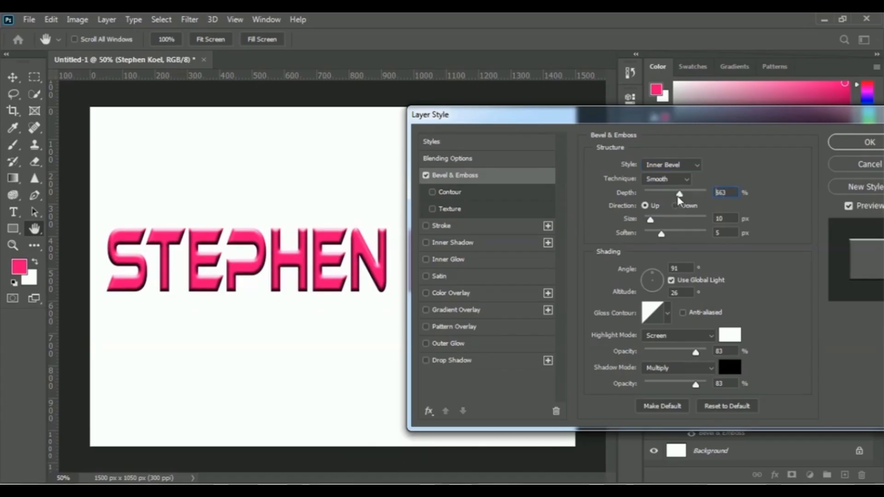
pyautogui.moveTo(658, 196); pyautogui.dragTo(634, 194)
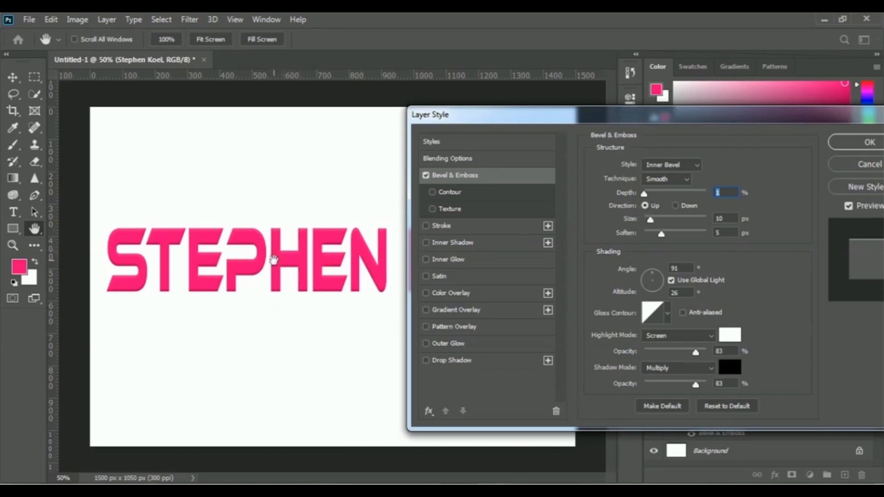
pyautogui.moveTo(646, 197); pyautogui.dragTo(665, 197)
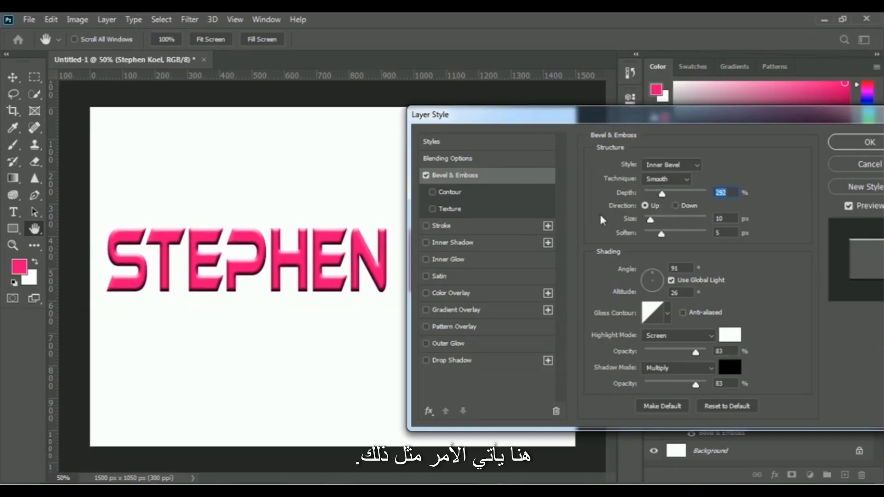
# Set the bevel depth on the name text to 220%, and try a larger size and 0 px before restoring 10 px.
pyautogui.moveTo(663, 197); pyautogui.dragTo(659, 199)
pyautogui.doubleClick(719, 193)
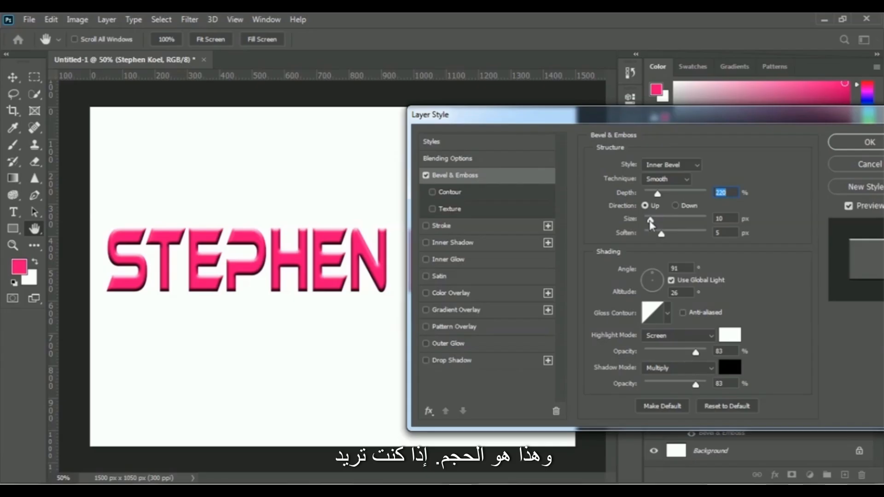
pyautogui.moveTo(654, 224); pyautogui.dragTo(656, 225)
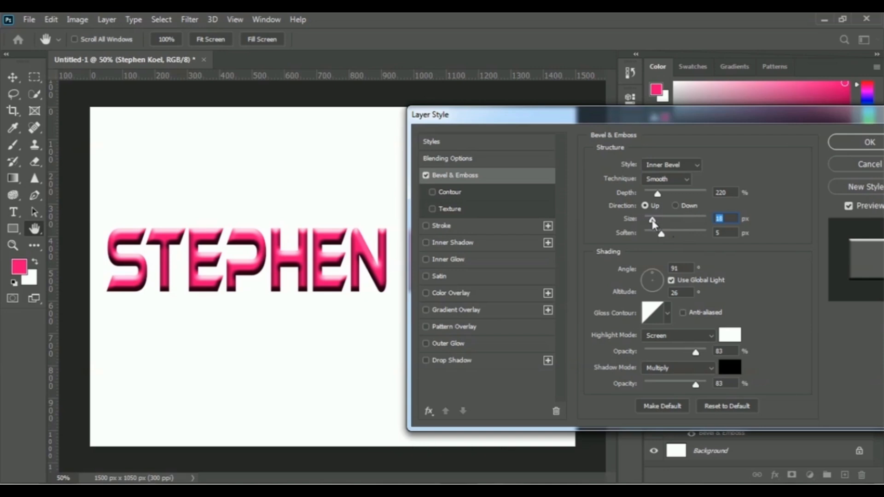
pyautogui.moveTo(653, 221); pyautogui.dragTo(644, 226)
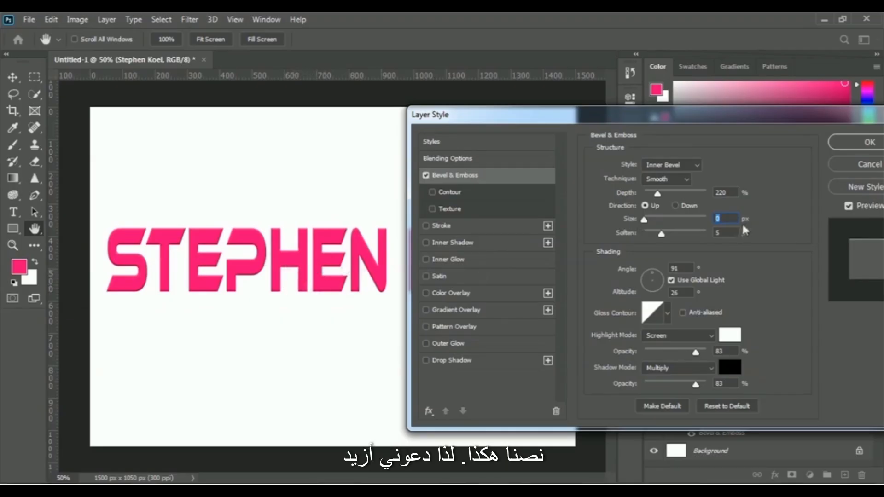
pyautogui.moveTo(643, 221)
pyautogui.mouseDown()
pyautogui.moveTo(670, 224)
pyautogui.moveTo(652, 226)
pyautogui.mouseUp()
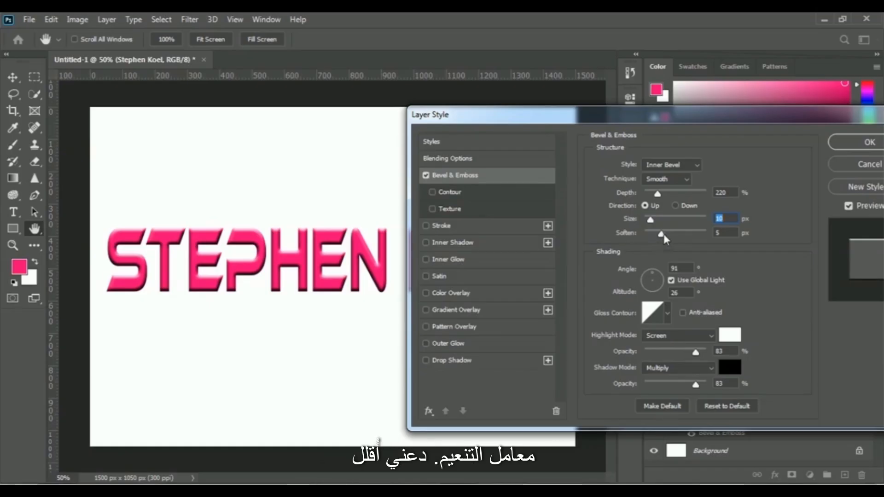
# Try a bevel soften value of 0 px on the name text, and set it to 13 px.
pyautogui.moveTo(662, 237); pyautogui.dragTo(627, 236)
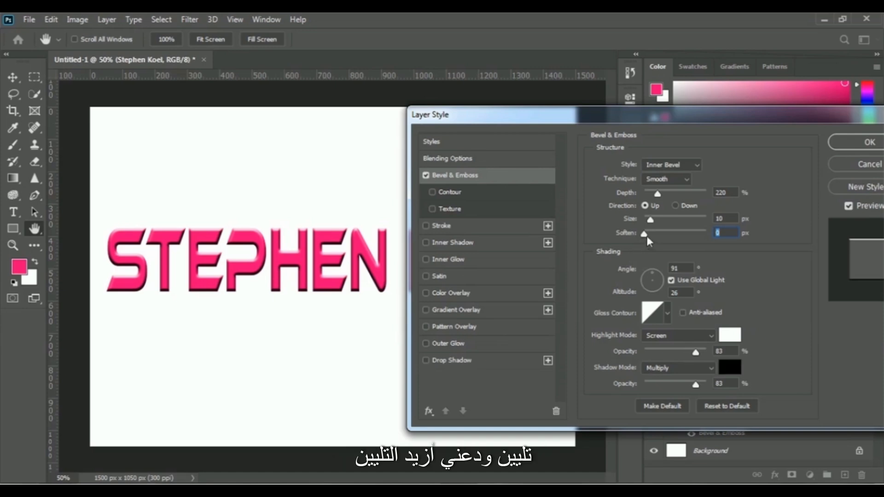
pyautogui.moveTo(645, 234); pyautogui.dragTo(696, 234)
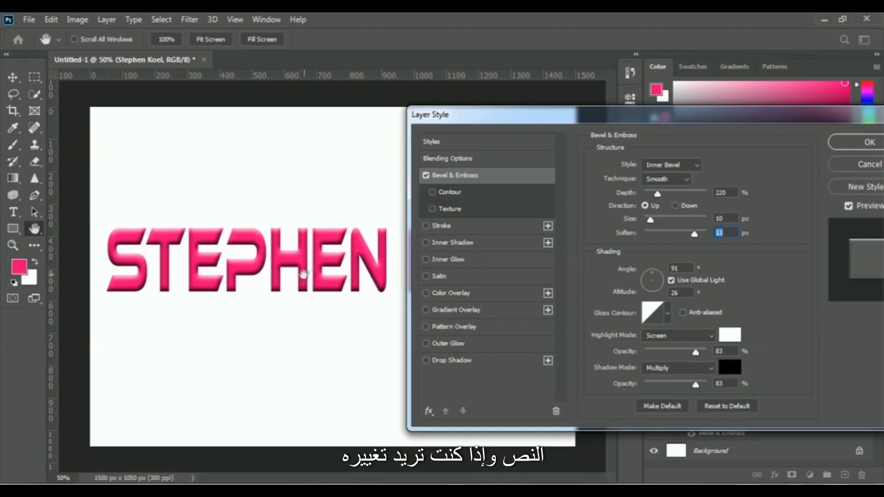
# Try several light angles for the bevel shading, set the angle to 90°, and apply the layer style.
pyautogui.click(662, 277)
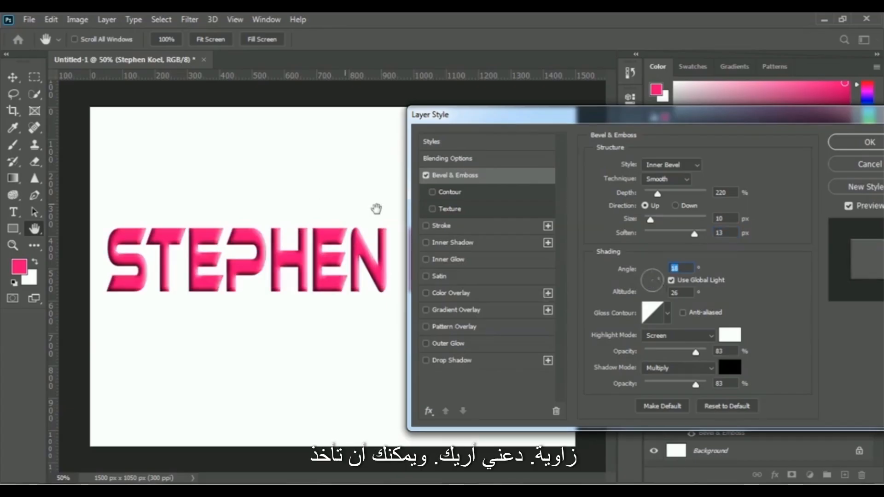
pyautogui.click(655, 289)
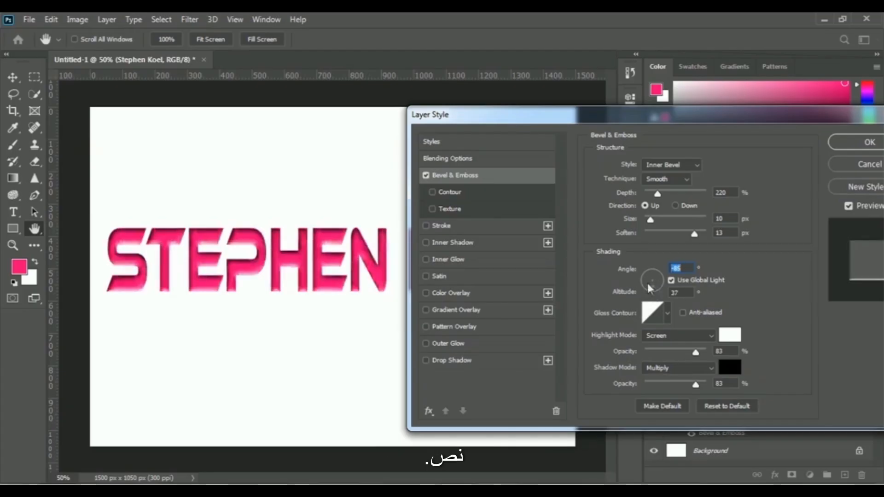
pyautogui.moveTo(644, 285); pyautogui.dragTo(660, 279)
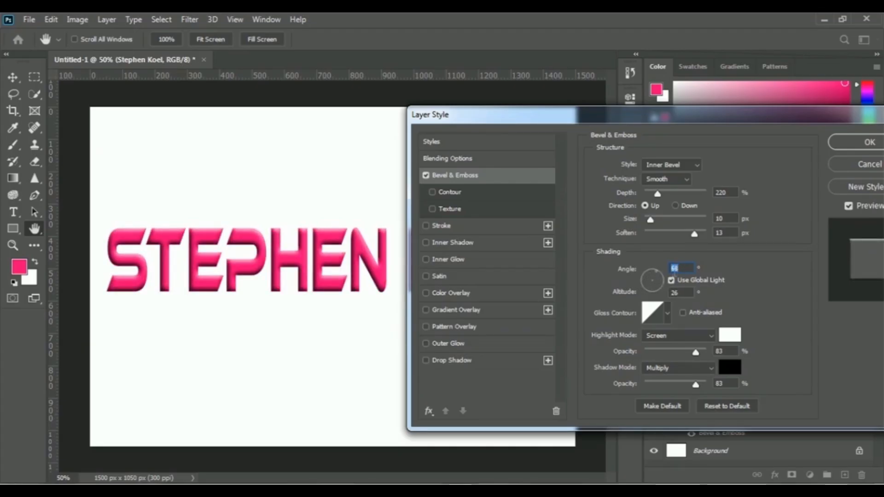
pyautogui.click(684, 269)
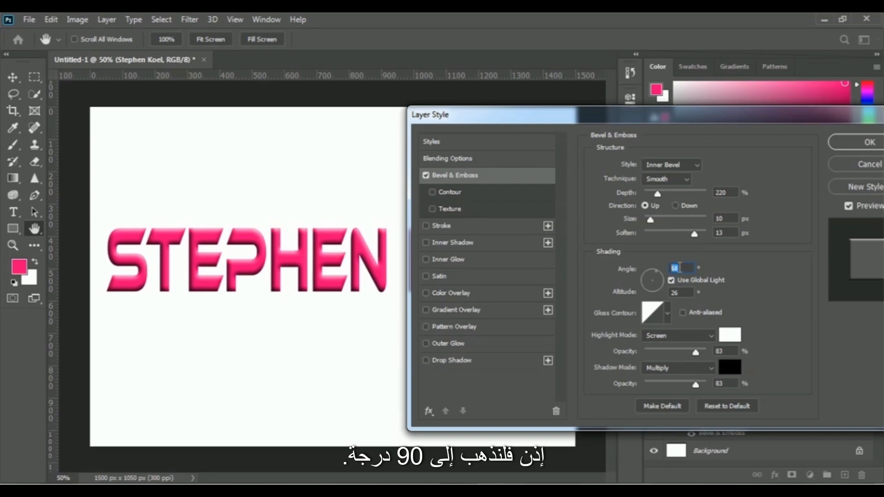
pyautogui.write('90')
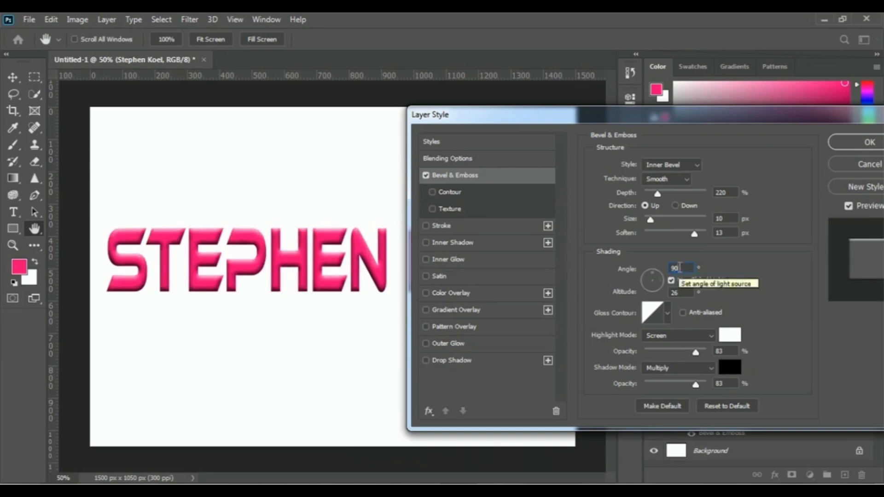
pyautogui.moveTo(793, 117); pyautogui.dragTo(704, 122)
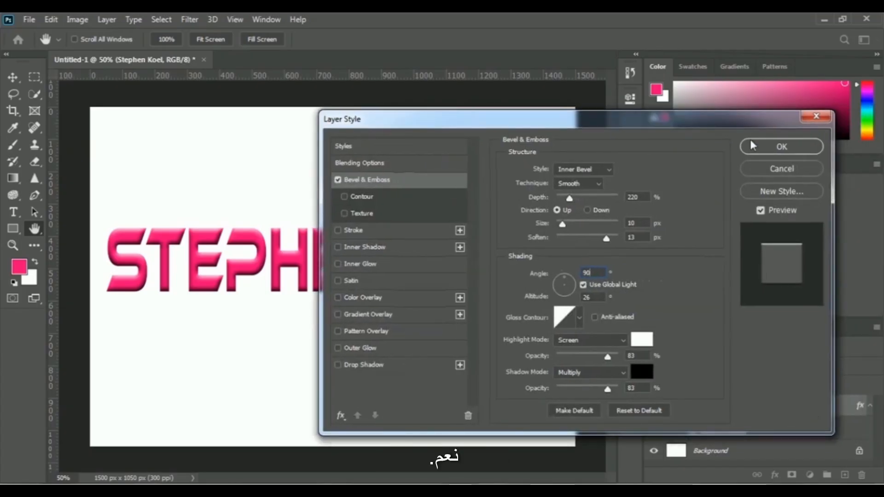
pyautogui.click(792, 146)
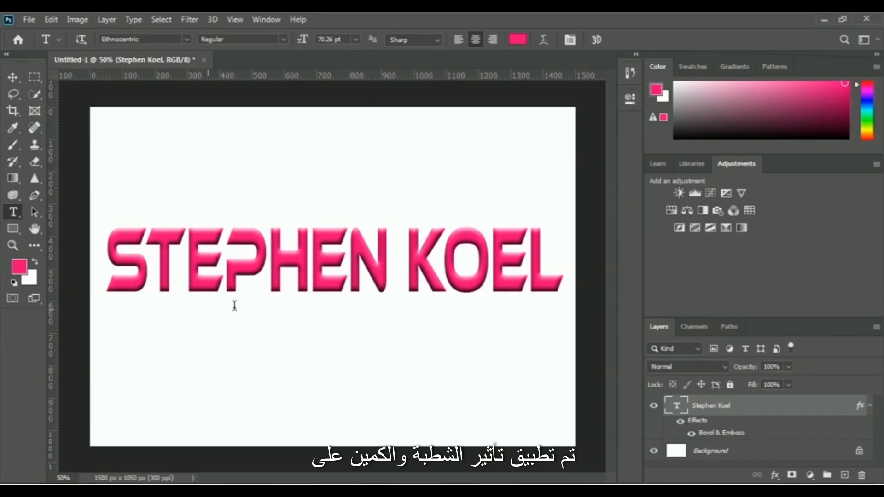
# Hide the Bevel & Emboss effect on the name text layer and show it again to compare the look.
pyautogui.click(691, 435)
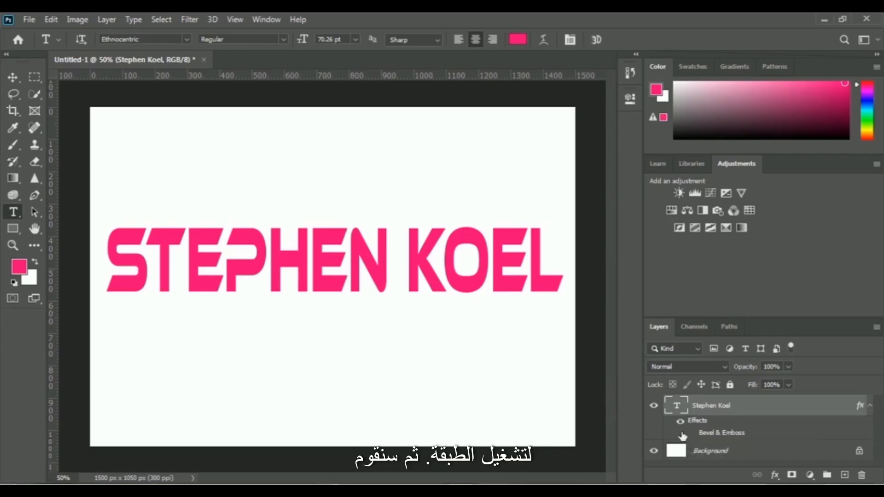
pyautogui.click(692, 434)
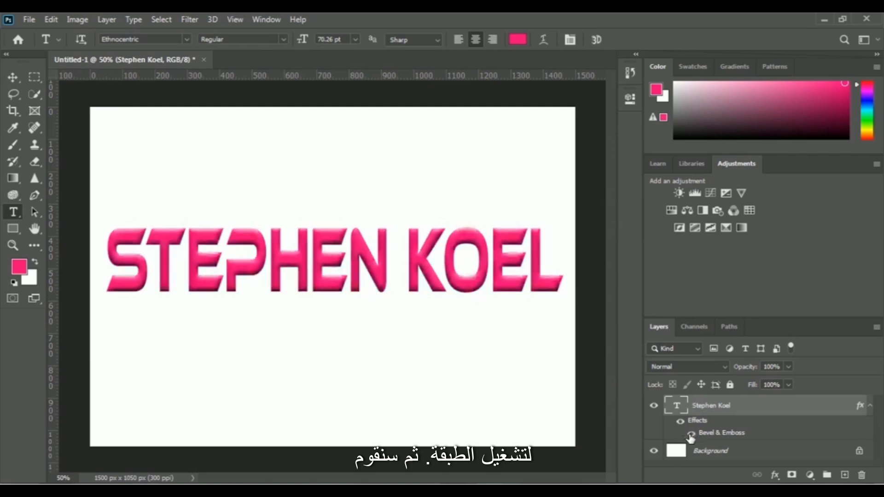